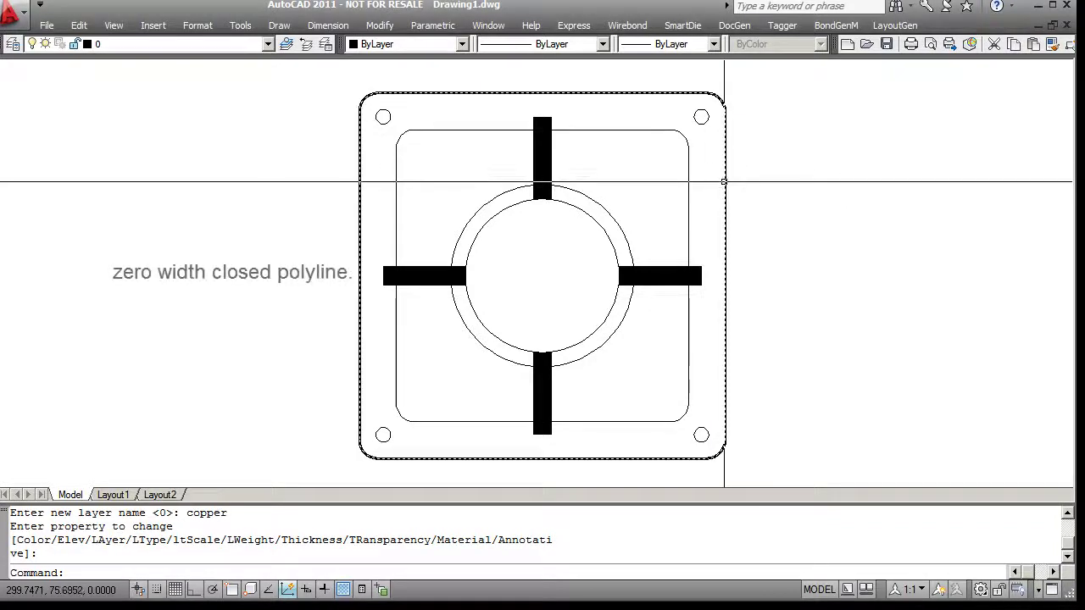
{"action": "mouse_move", "coordinate": [725, 183]}
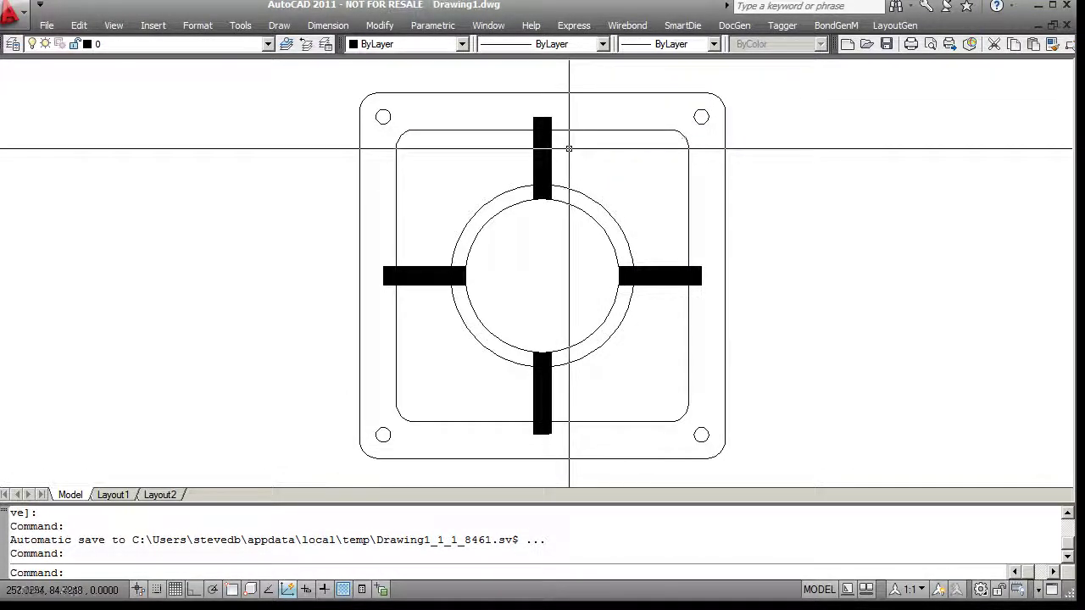
{"action": "mouse_move", "coordinate": [551, 144]}
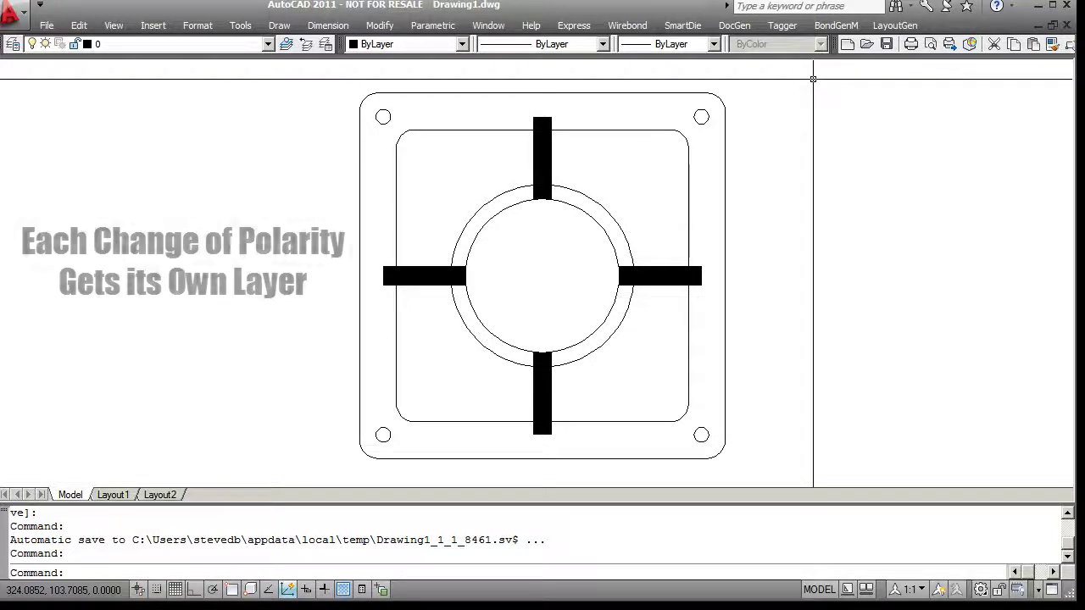
{"action": "mouse_move", "coordinate": [724, 101]}
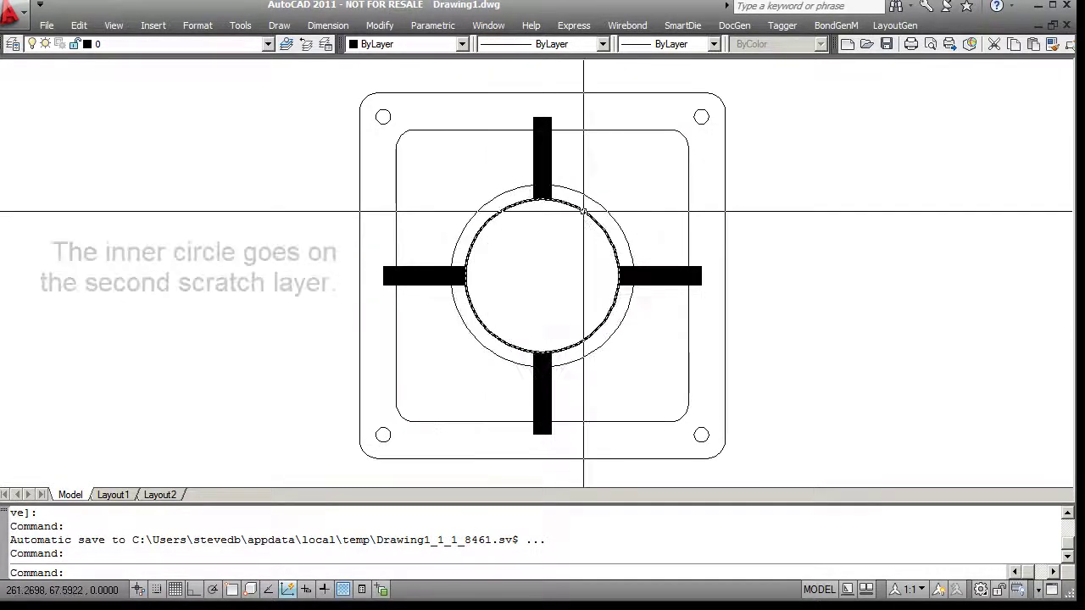
{"action": "mouse_move", "coordinate": [583, 211]}
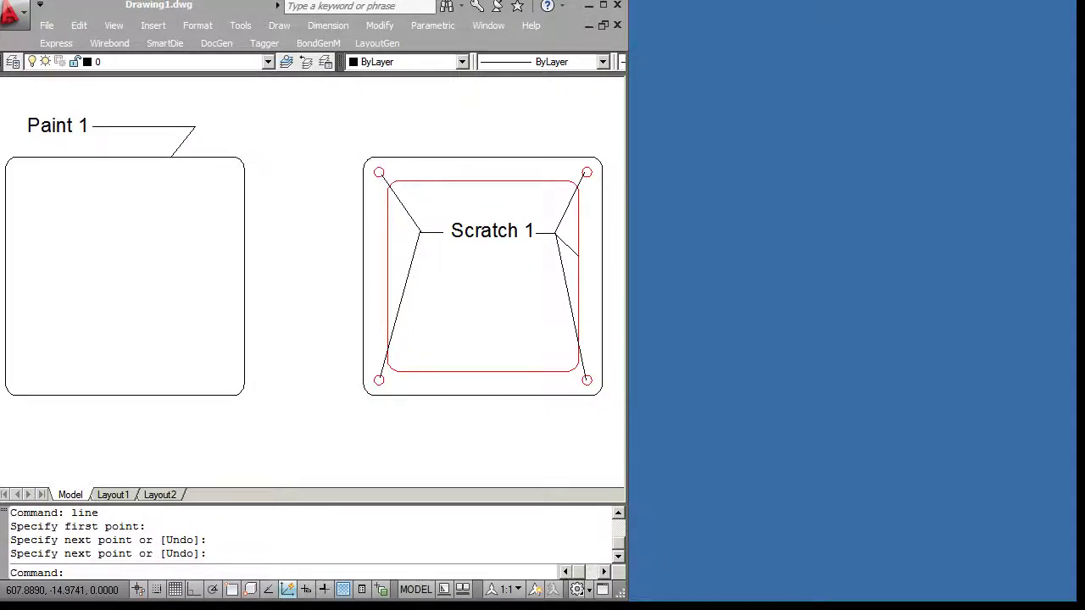
Turn fill display on and regenerate the drawing
{"action": "type", "text": "fill"}
{"action": "key", "text": "Return"}
{"action": "type", "text": "on"}
{"action": "key", "text": "Return"}
{"action": "type", "text": "regen"}
{"action": "key", "text": "Return"}
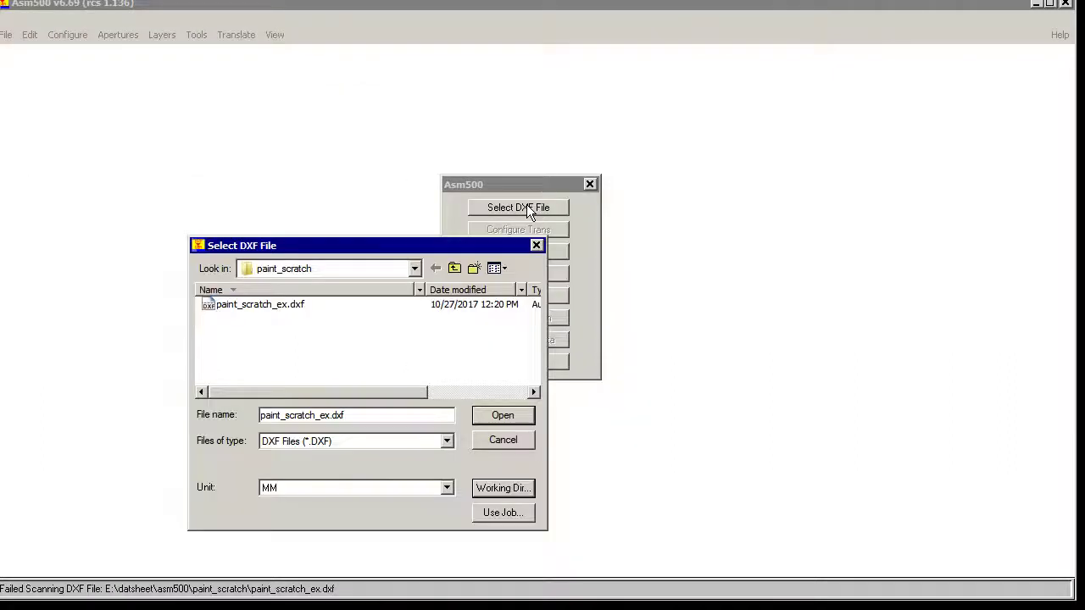
In Asm500, load paint_scratch_ex.dxf and set the Gerber output unit to MM
{"action": "left_click", "coordinate": [222, 309]}
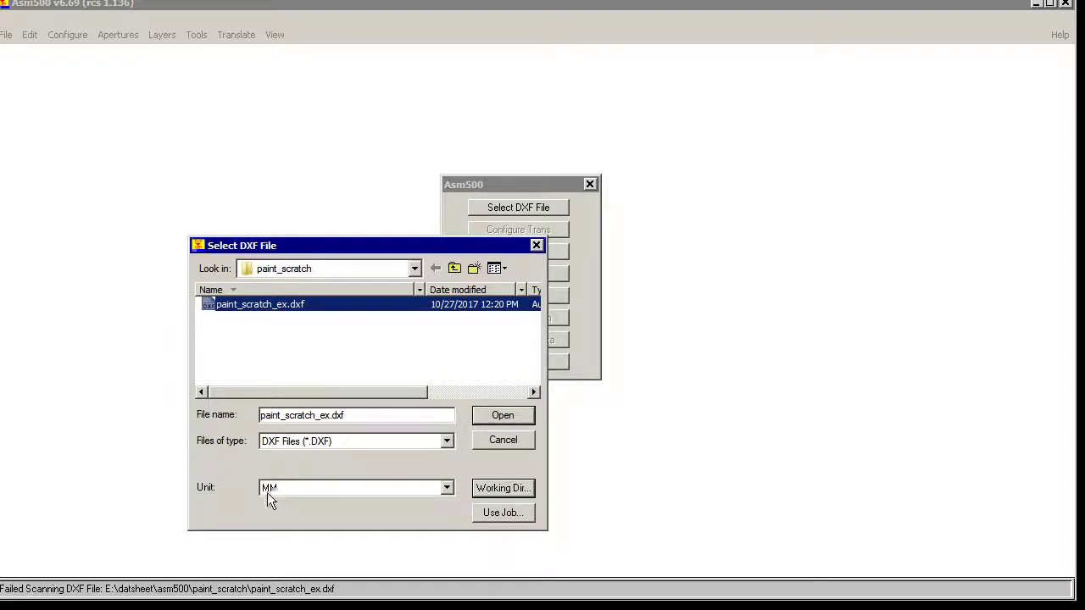
{"action": "left_click", "coordinate": [503, 415]}
{"action": "left_click", "coordinate": [504, 229]}
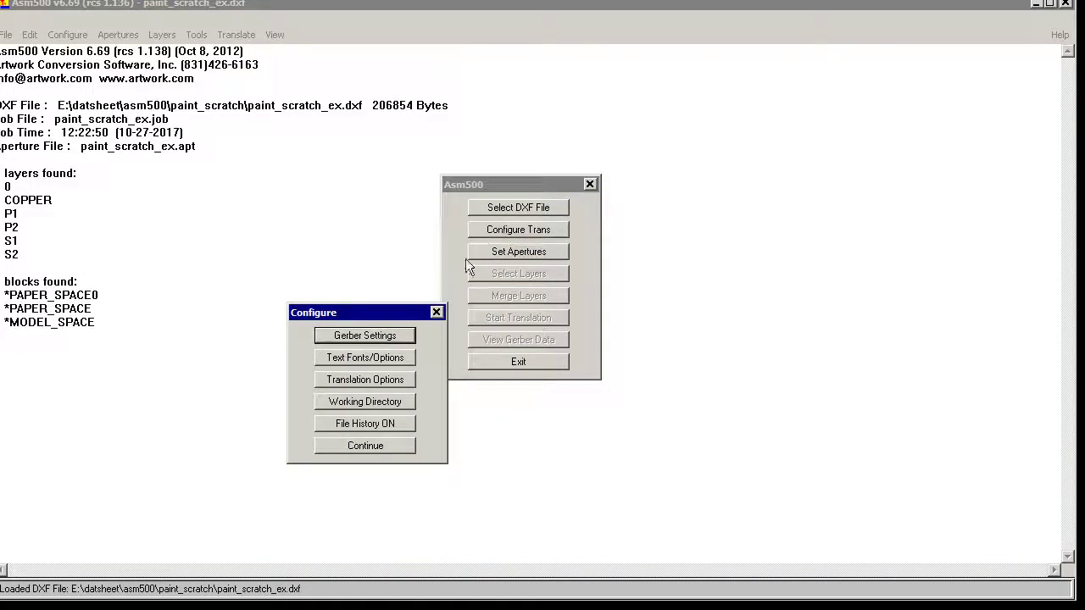
{"action": "left_click_drag", "start_coordinate": [386, 312], "coordinate": [303, 255]}
{"action": "left_click", "coordinate": [280, 277]}
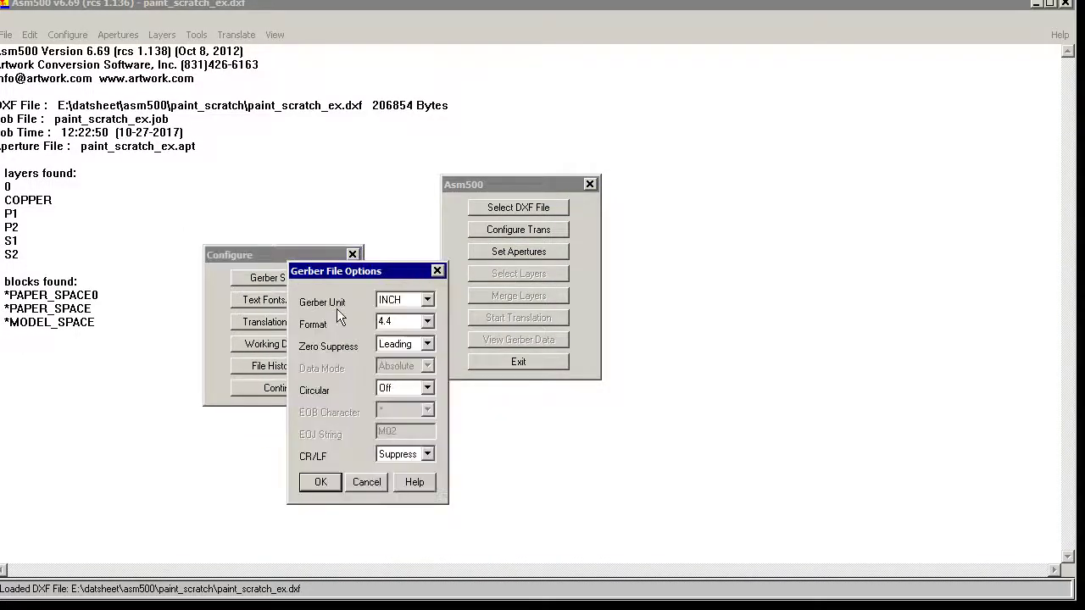
{"action": "left_click", "coordinate": [428, 300]}
{"action": "left_click", "coordinate": [390, 324]}
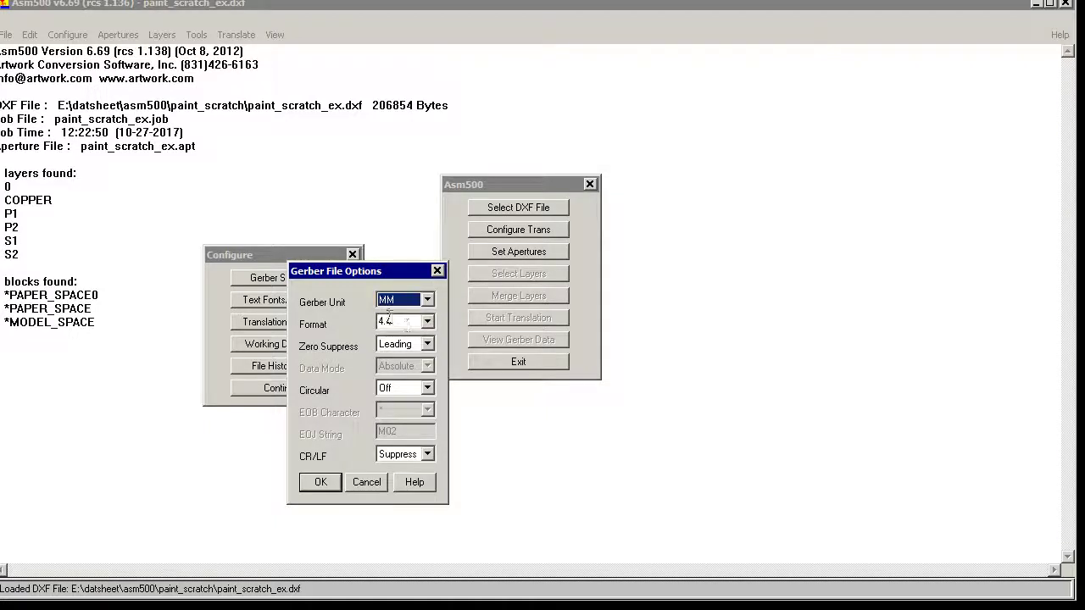
{"action": "left_click", "coordinate": [388, 321]}
{"action": "left_click", "coordinate": [320, 481]}
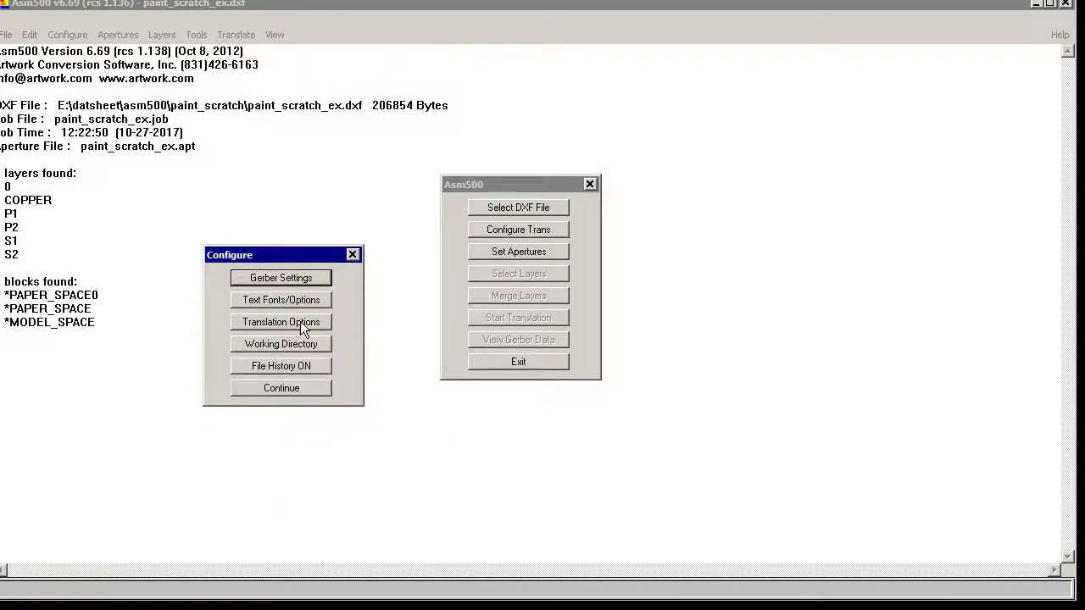
Set the Gerber output format to RS274X in the translator settings and close the configuration
{"action": "left_click", "coordinate": [284, 323]}
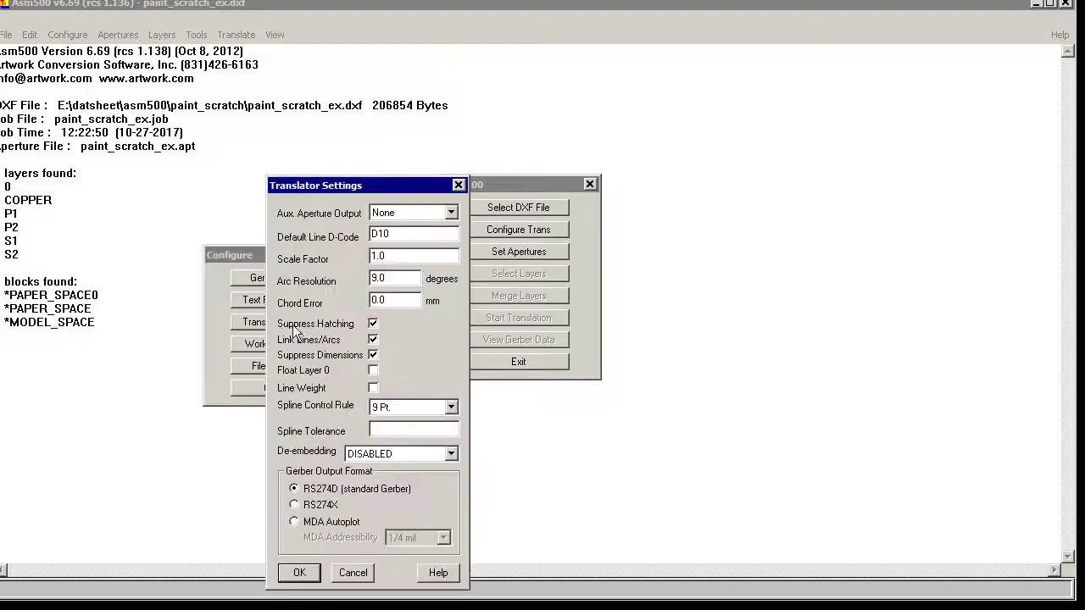
{"action": "left_click", "coordinate": [294, 505]}
{"action": "key", "text": "Return"}
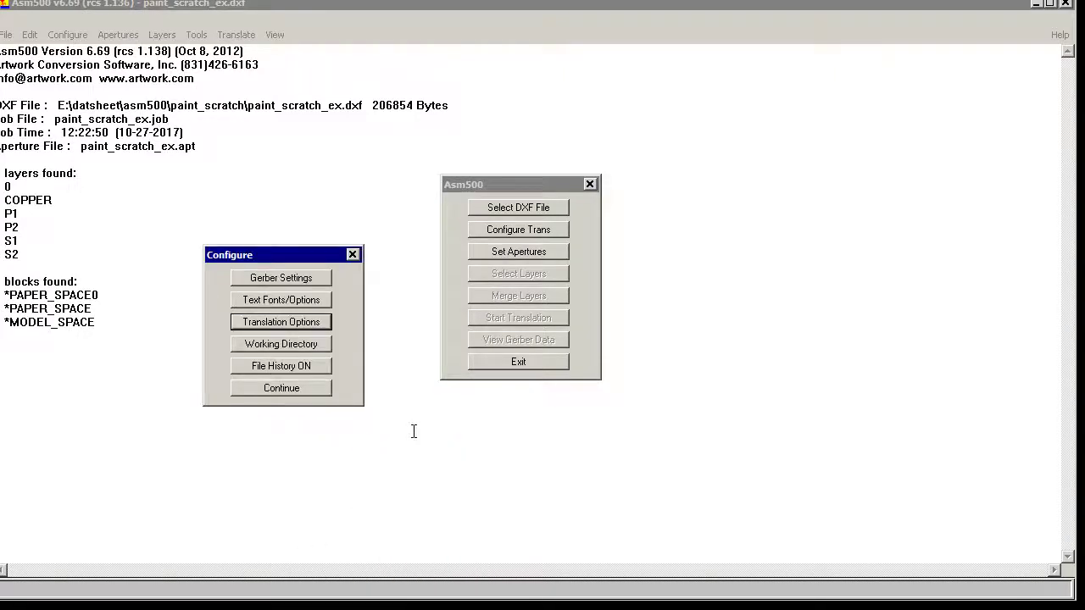
{"action": "key", "text": "Escape"}
Create the aperture table and define D-code 10 as Round with an X size of 0.01 mm
{"action": "left_click", "coordinate": [508, 250]}
{"action": "left_click_drag", "start_coordinate": [355, 170], "coordinate": [504, 120]}
{"action": "key", "text": "Return"}
{"action": "left_click", "coordinate": [425, 425]}
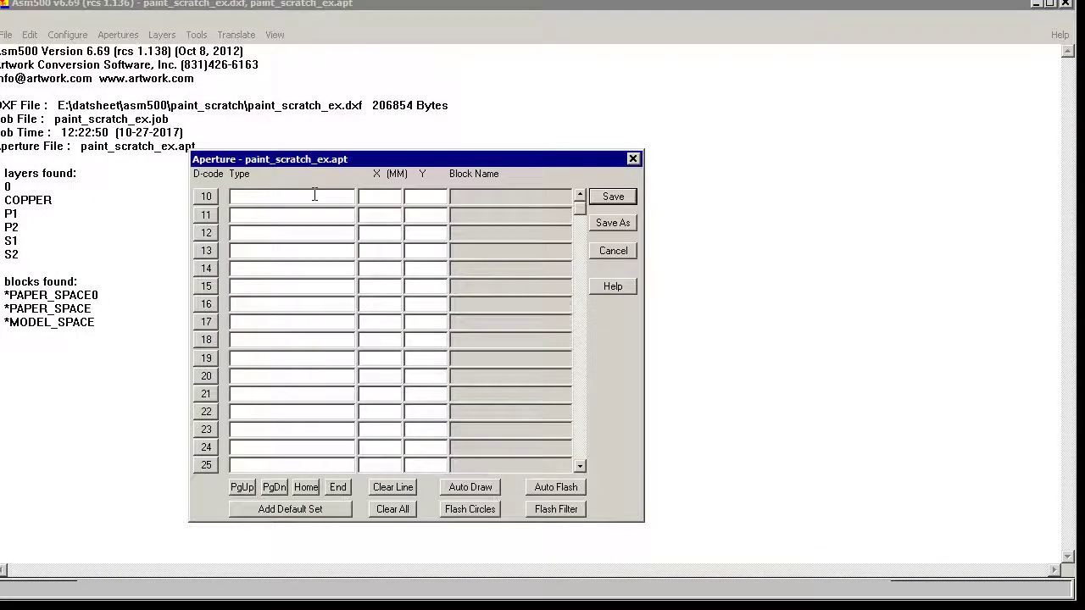
{"action": "left_click", "coordinate": [380, 196]}
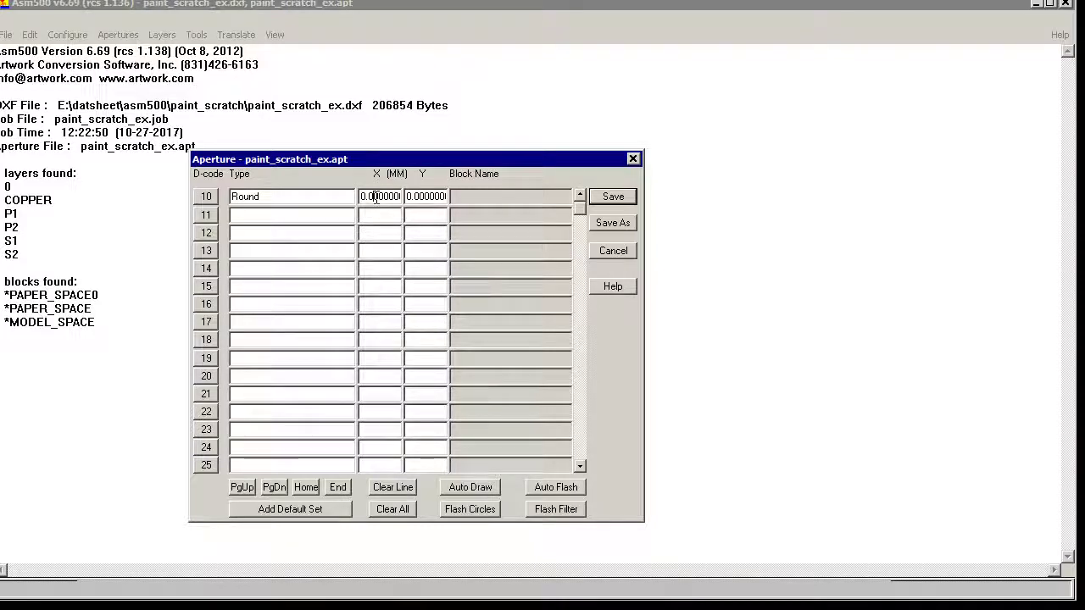
{"action": "type", "text": "1"}
Define D-codes 11 and 12 as Poex apertures and save the aperture table
{"action": "left_click", "coordinate": [330, 216]}
{"action": "type", "text": "Poex"}
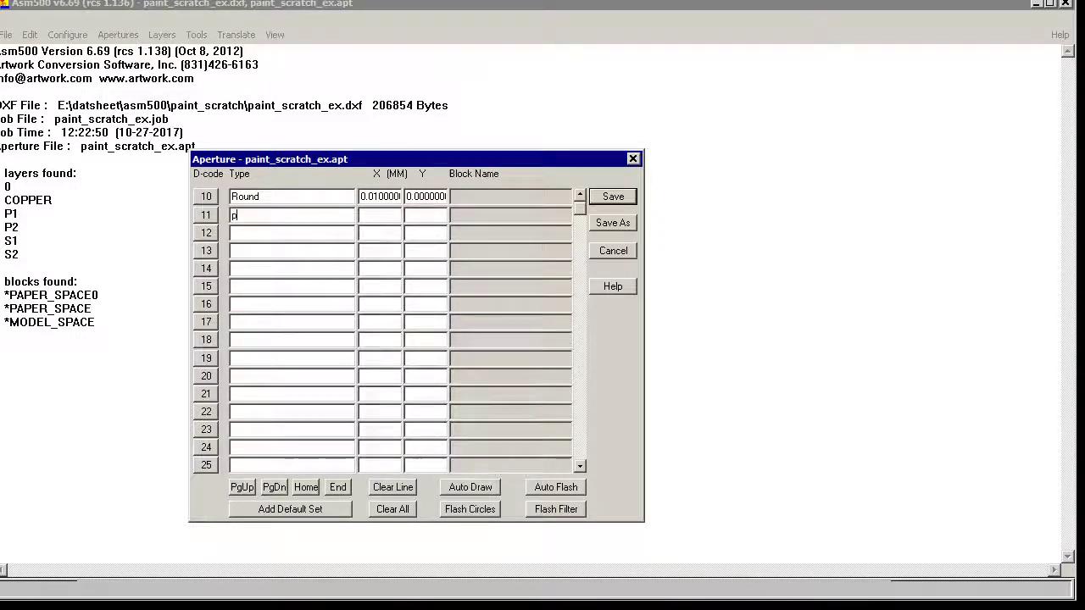
{"action": "left_click", "coordinate": [315, 234]}
{"action": "type", "text": "Poex"}
{"action": "left_click", "coordinate": [310, 252]}
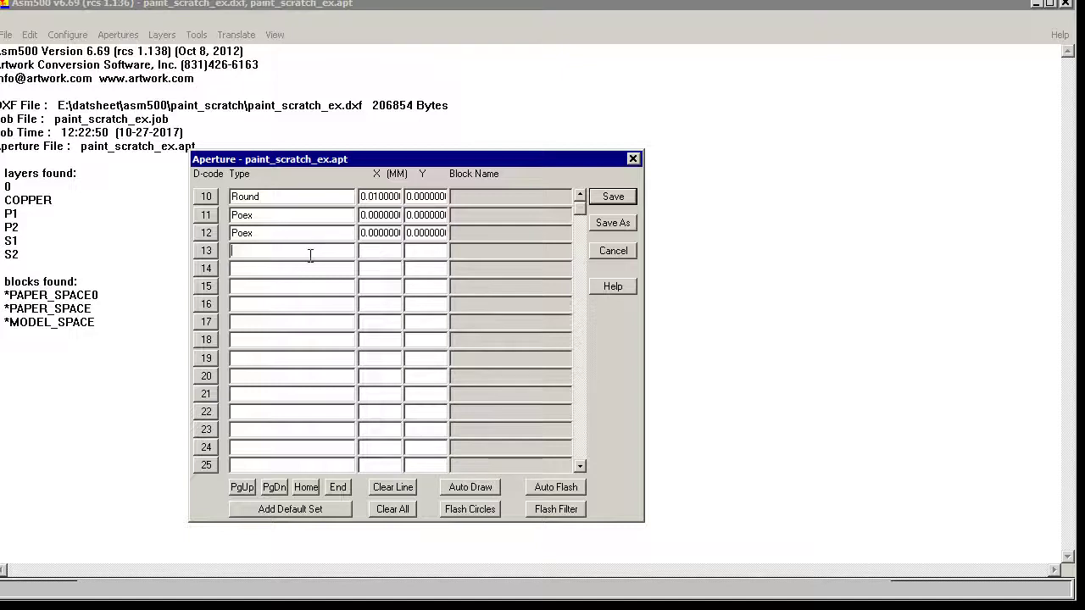
{"action": "key", "text": "Return"}
Select the layers COPPER, P1, P2, S1 and S2 for Gerber output
{"action": "left_click", "coordinate": [518, 277]}
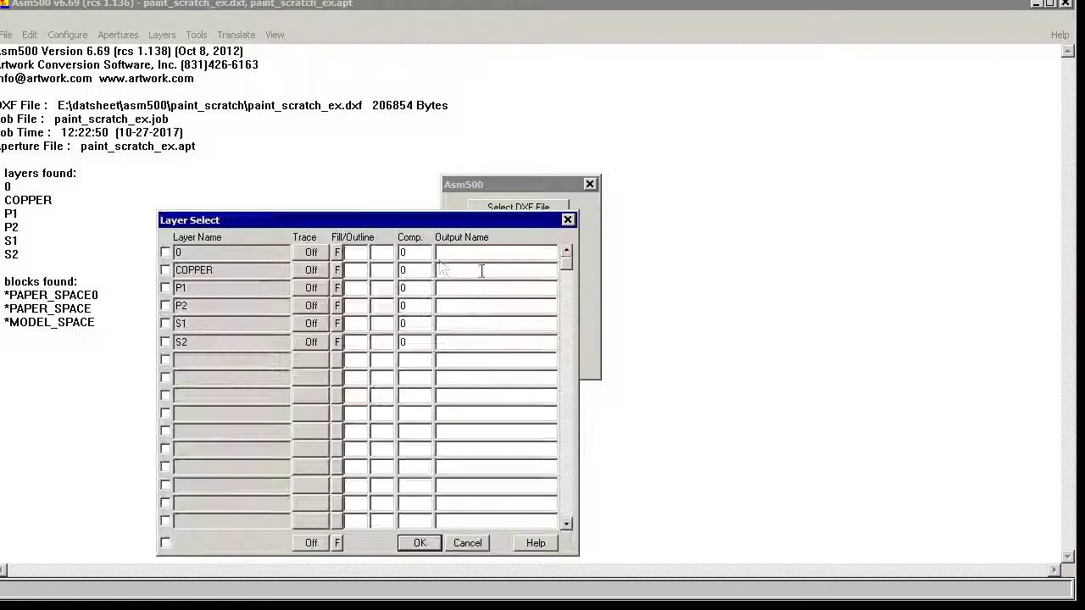
{"action": "left_click", "coordinate": [182, 194]}
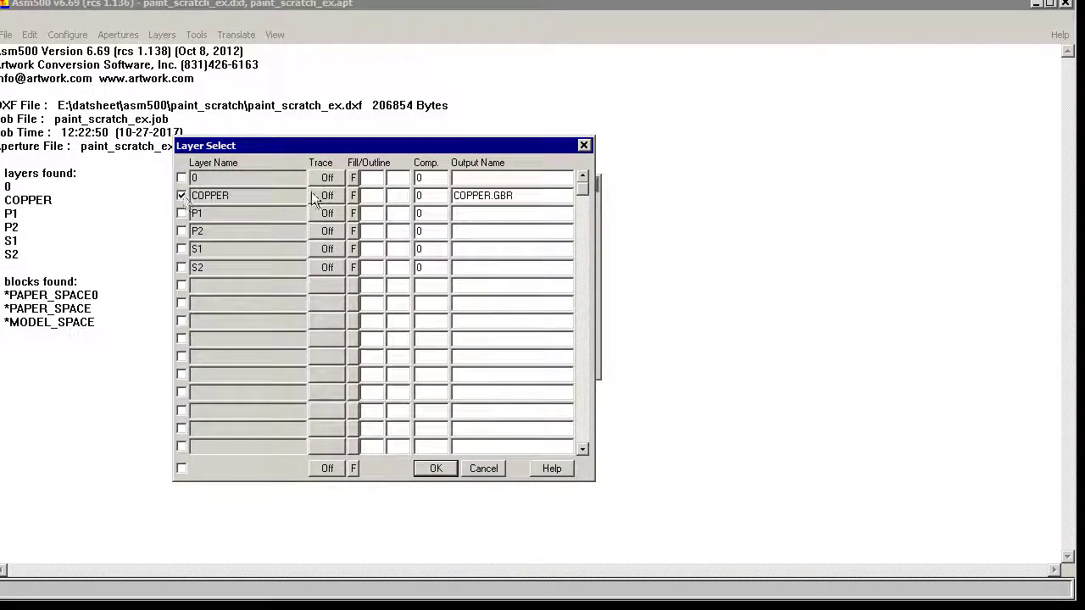
{"action": "left_click", "coordinate": [182, 212]}
{"action": "left_click", "coordinate": [182, 230]}
{"action": "left_click", "coordinate": [181, 248]}
{"action": "left_click", "coordinate": [181, 267]}
Switch all listed layers from fill to outline using D-codes 11 and 12, and accept the layer selection
{"action": "left_click", "coordinate": [353, 195]}
{"action": "left_click", "coordinate": [353, 177]}
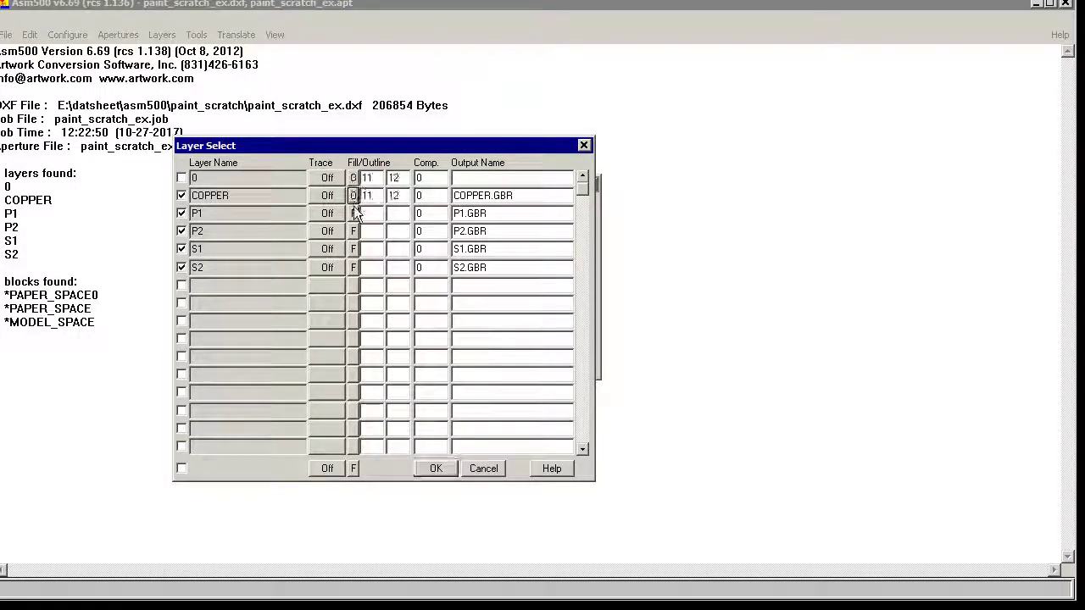
{"action": "left_click", "coordinate": [354, 213]}
{"action": "left_click", "coordinate": [353, 248]}
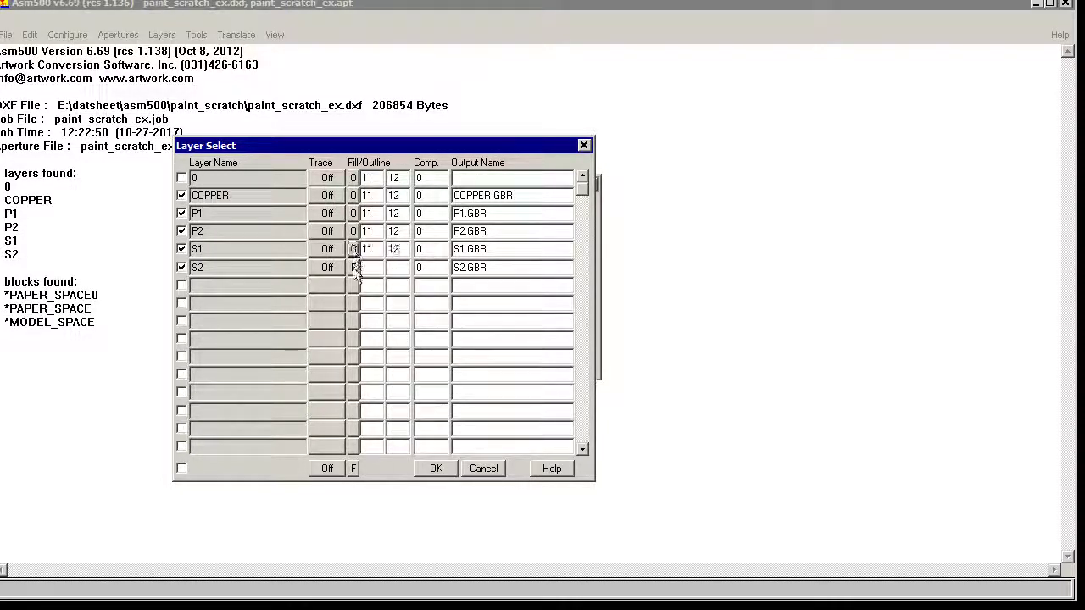
{"action": "left_click", "coordinate": [354, 267]}
{"action": "left_click", "coordinate": [434, 468]}
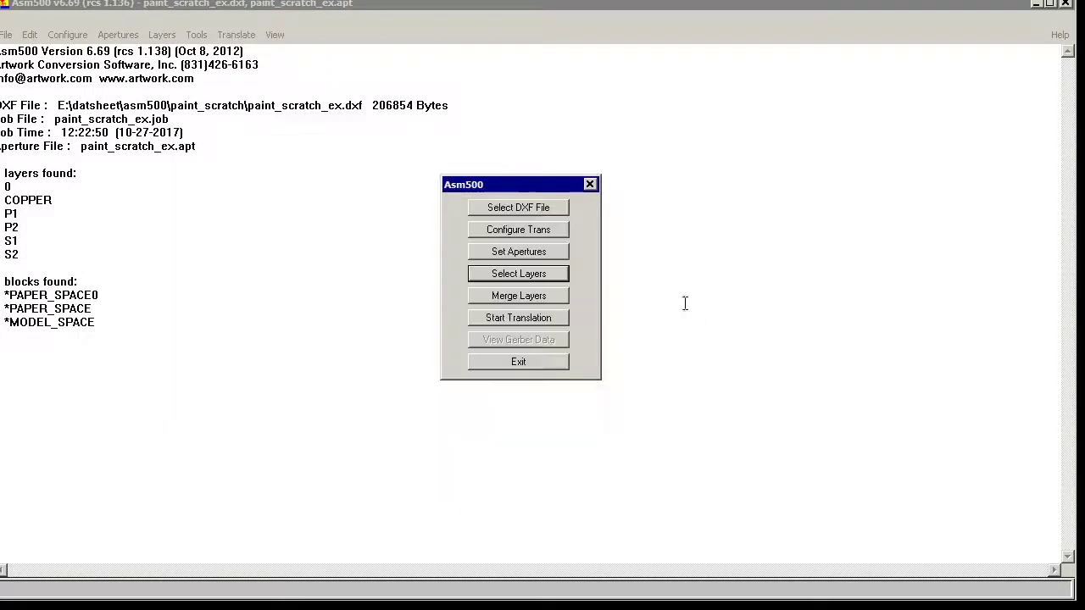
Add a merge film named copper2.pho
{"action": "left_click", "coordinate": [519, 298]}
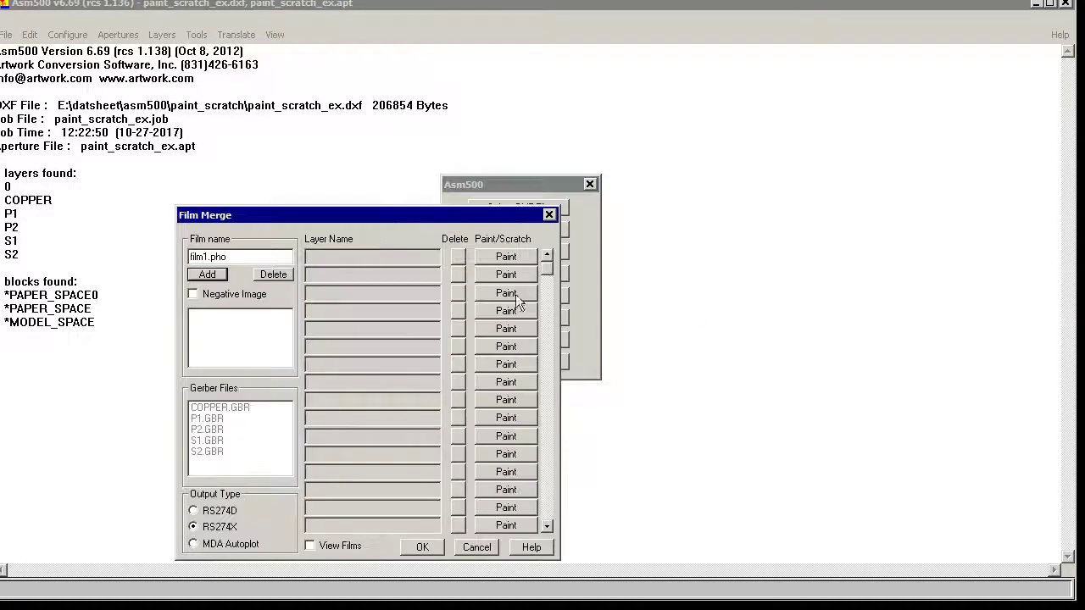
{"action": "left_click_drag", "start_coordinate": [380, 218], "coordinate": [366, 118]}
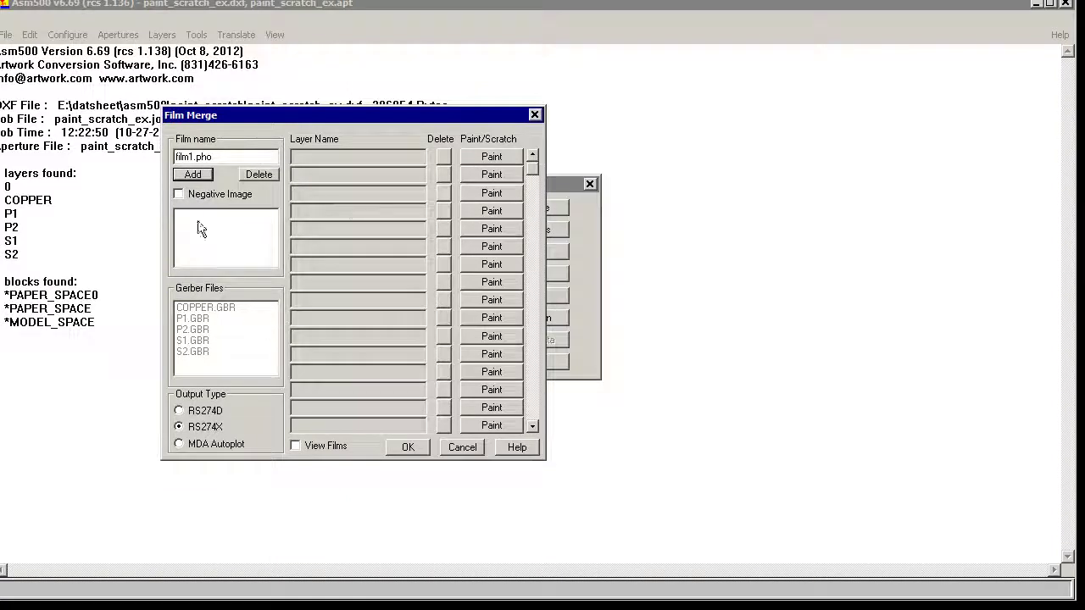
{"action": "left_click_drag", "start_coordinate": [195, 157], "coordinate": [162, 149]}
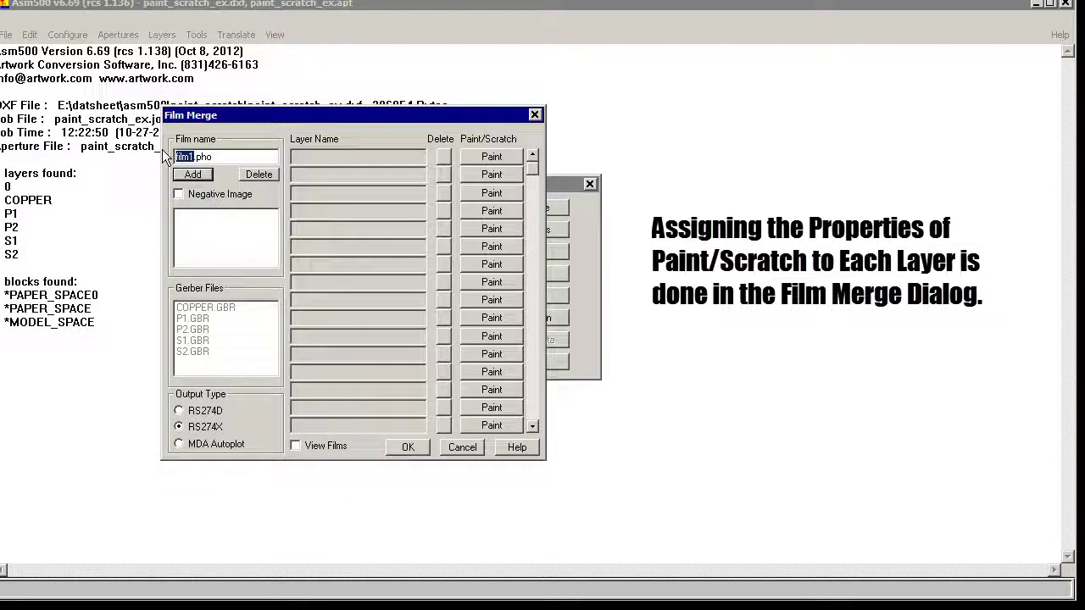
{"action": "type", "text": "copper_2"}
{"action": "left_click", "coordinate": [192, 174]}
Assign P1.GBR, S1.GBR, P2.GBR and S2.GBR to the copper2.pho film in that order
{"action": "left_click", "coordinate": [197, 318]}
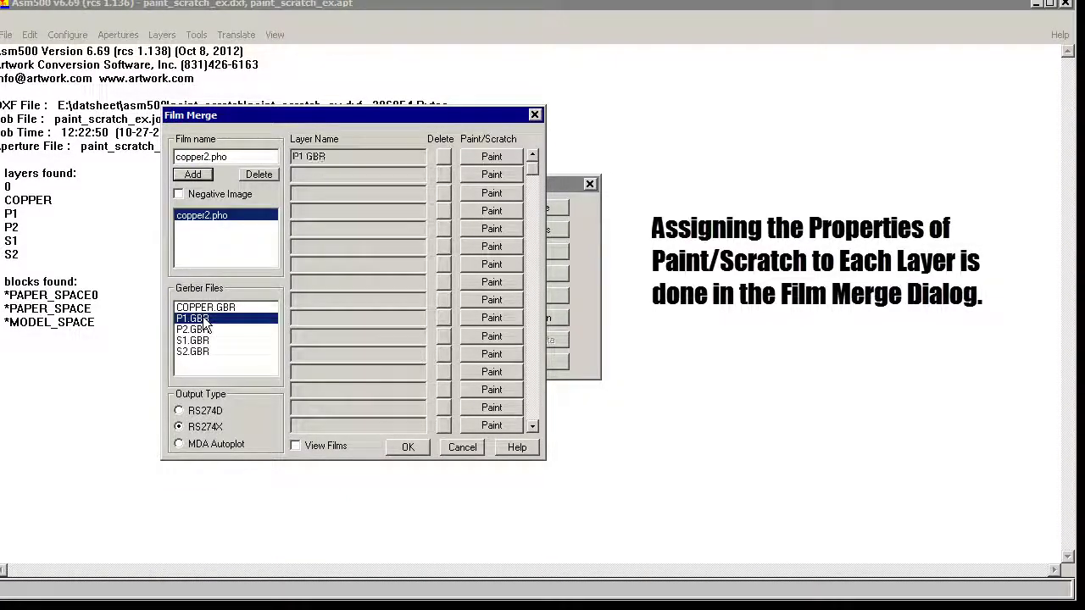
{"action": "left_click", "coordinate": [192, 339]}
{"action": "left_click", "coordinate": [192, 329]}
{"action": "left_click", "coordinate": [192, 351]}
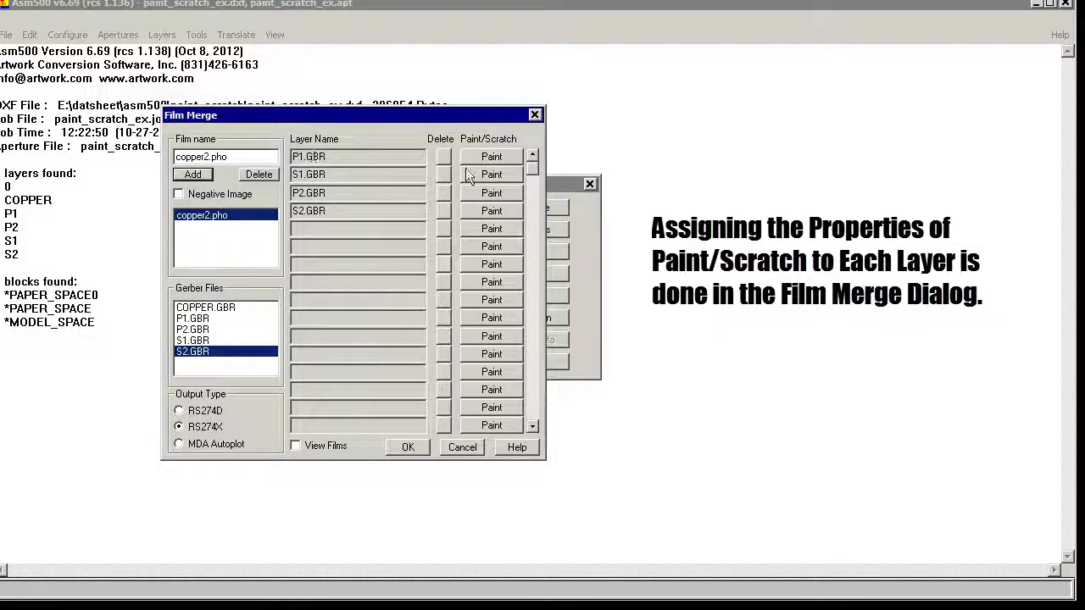
Set the S1.GBR and S2.GBR layers to Scratch and accept the film merge
{"action": "left_click", "coordinate": [491, 176]}
{"action": "left_click", "coordinate": [489, 213]}
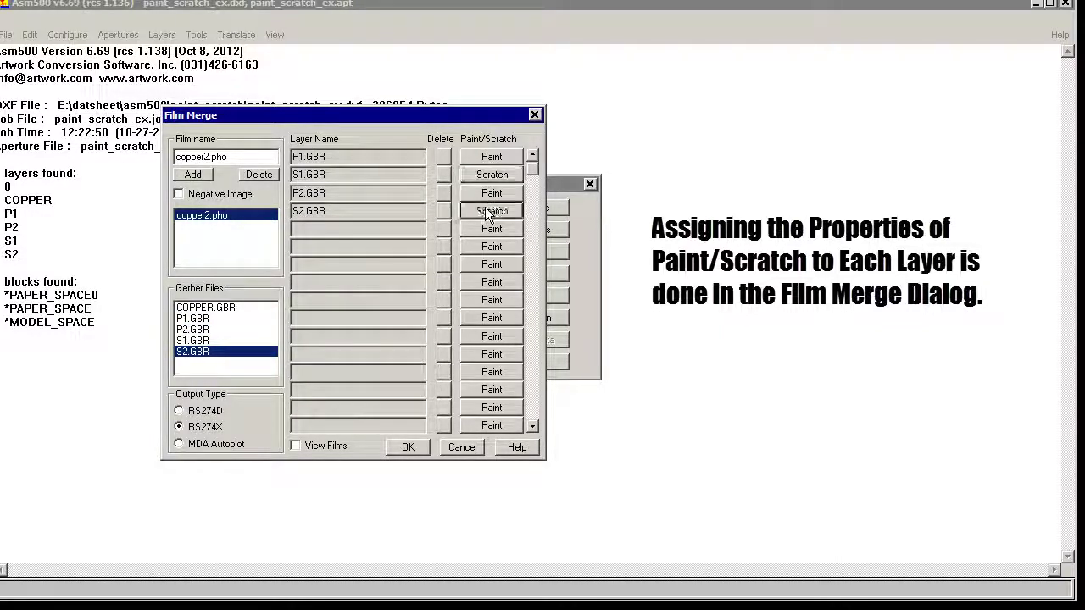
{"action": "left_click", "coordinate": [406, 447]}
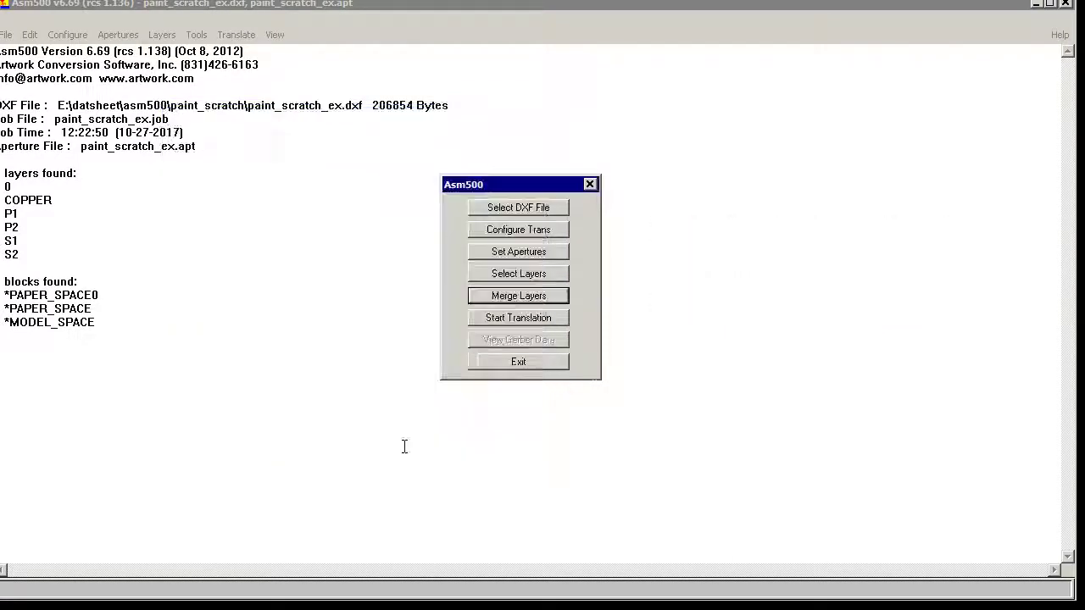
Run the translation and display the copper2 Gerber result as unfilled outlines in the GBRVU viewer
{"action": "left_click", "coordinate": [530, 319]}
{"action": "left_click", "coordinate": [460, 426]}
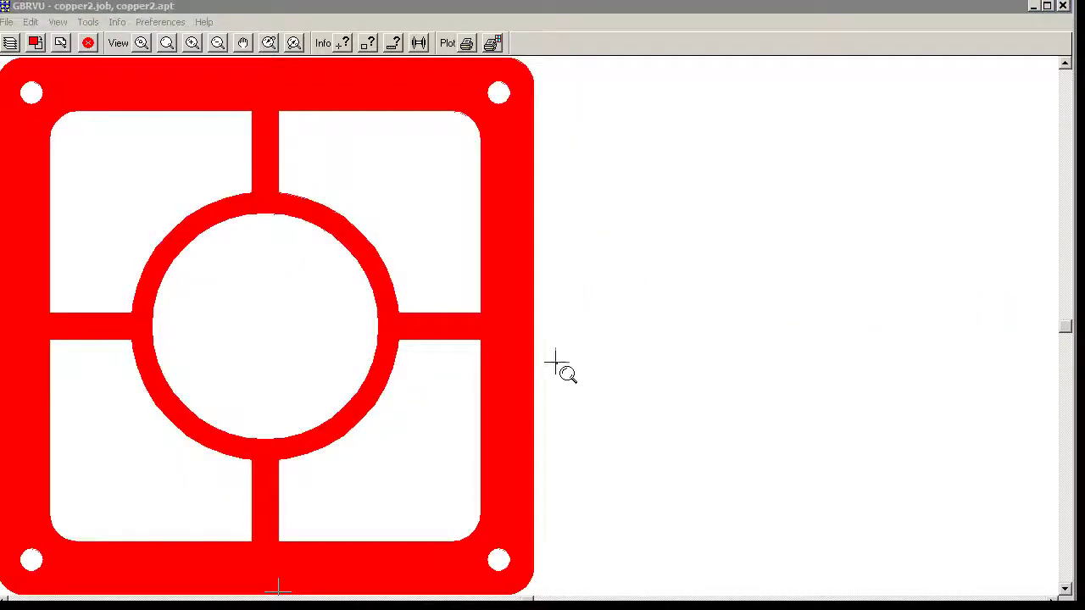
{"action": "left_click", "coordinate": [609, 400]}
{"action": "key", "text": "f"}
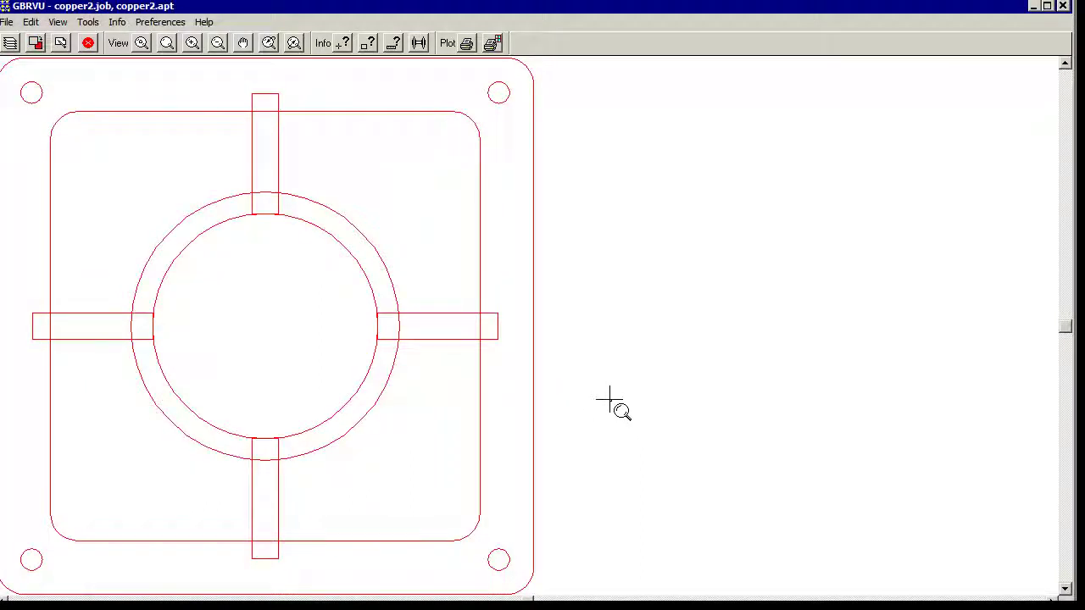